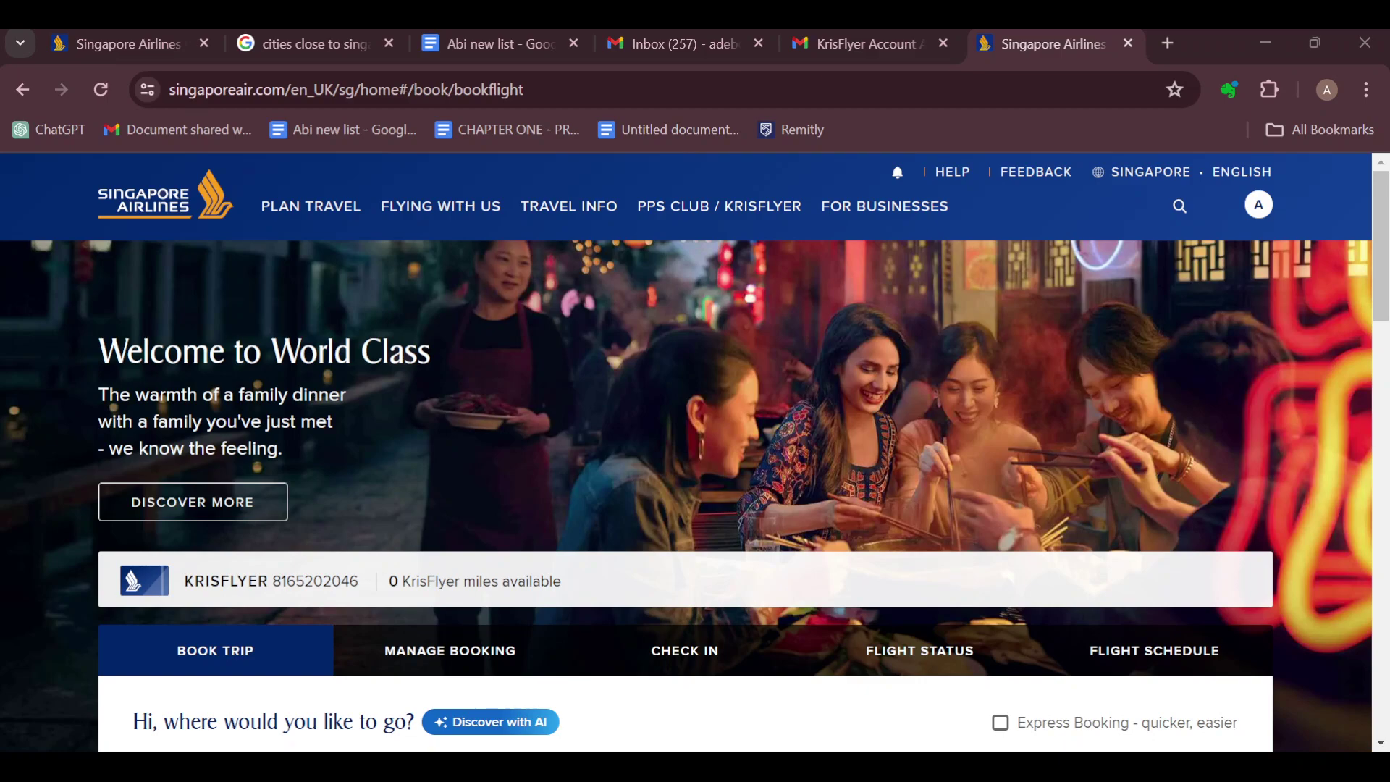
scroll(696, 452, "down", 2)
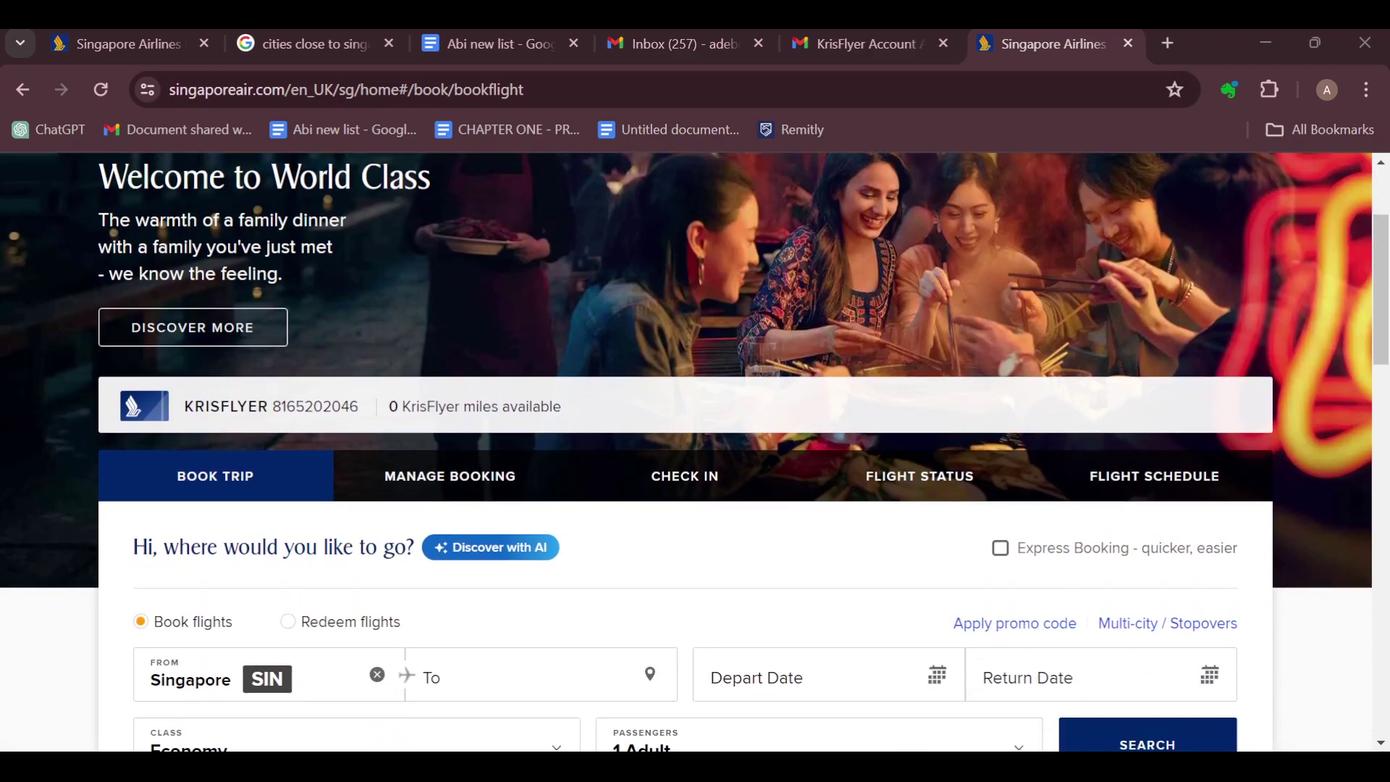
scroll(695, 451, "down", 1)
scroll(694, 452, "up", 3)
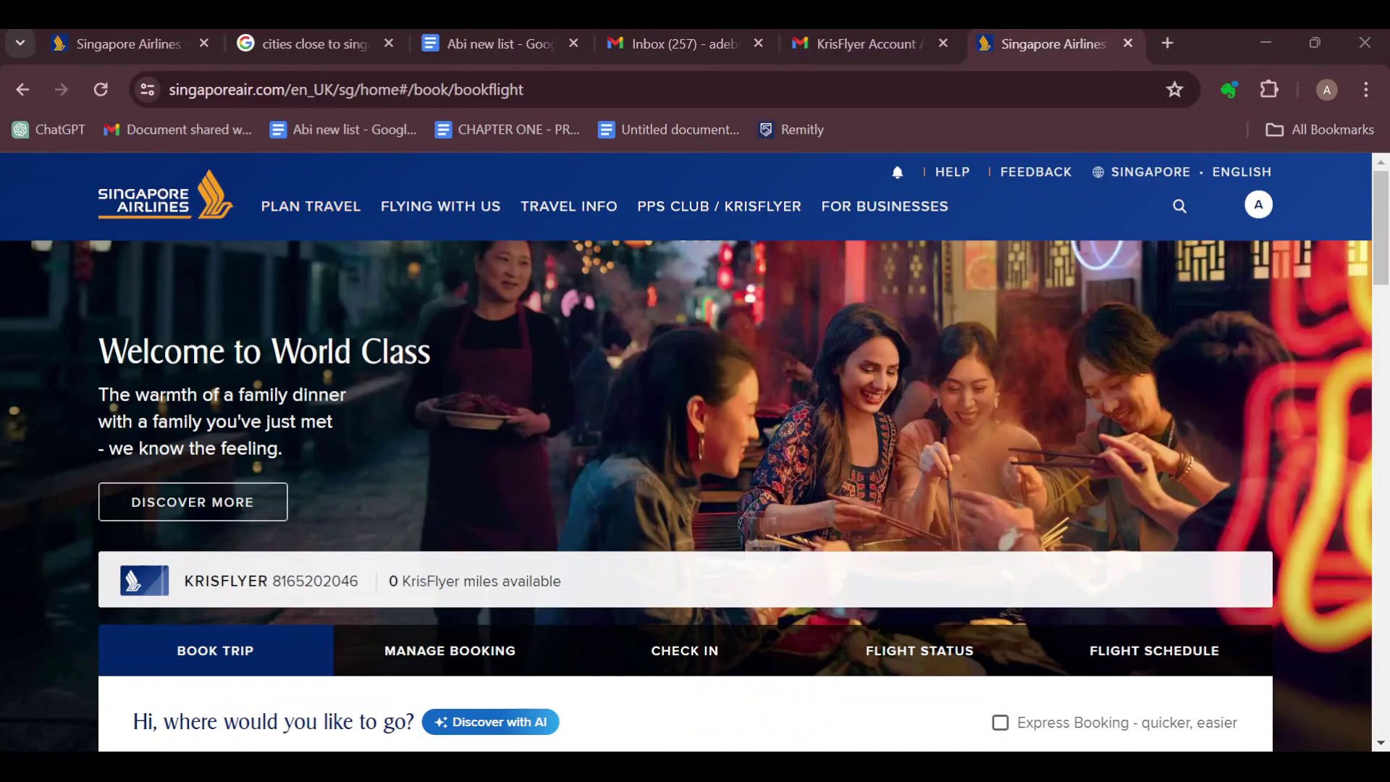
left_click(372, 301)
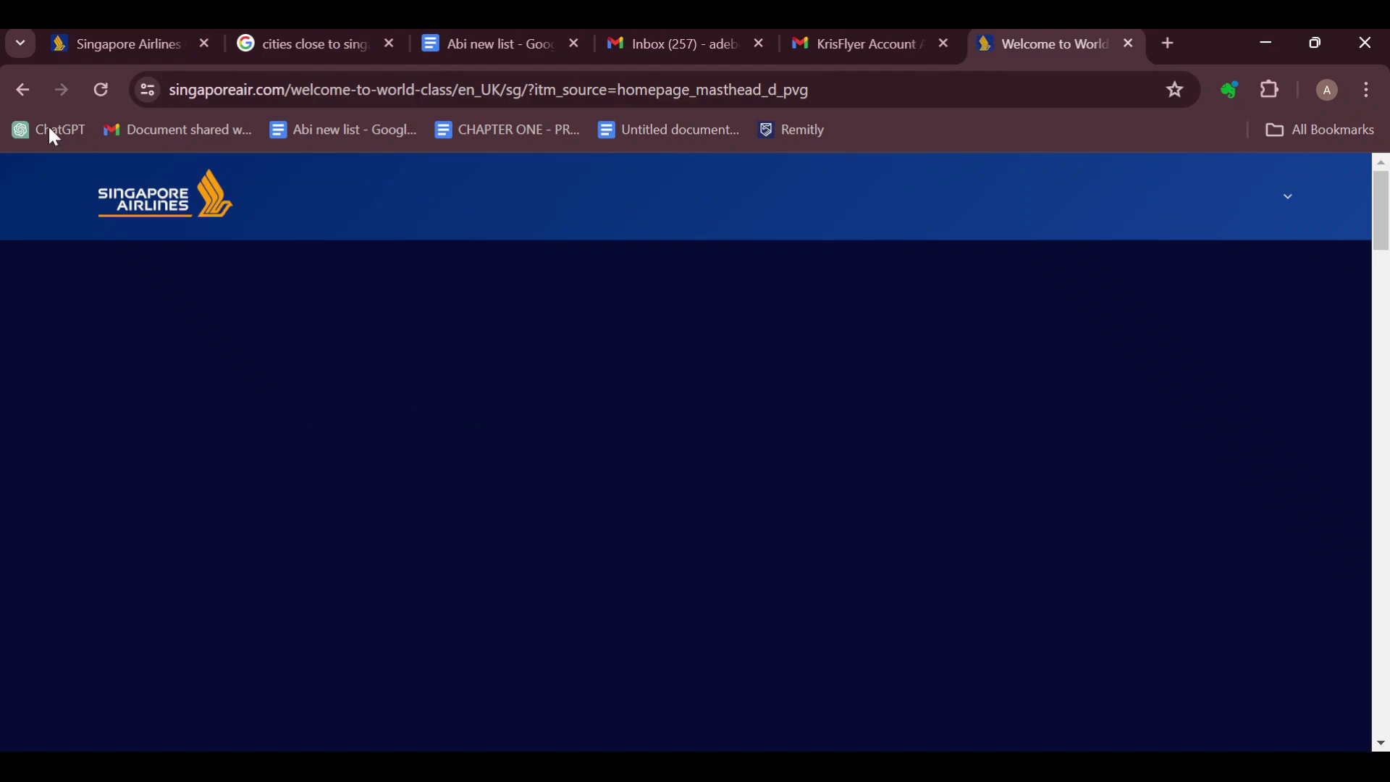
left_click(24, 87)
left_click(19, 84)
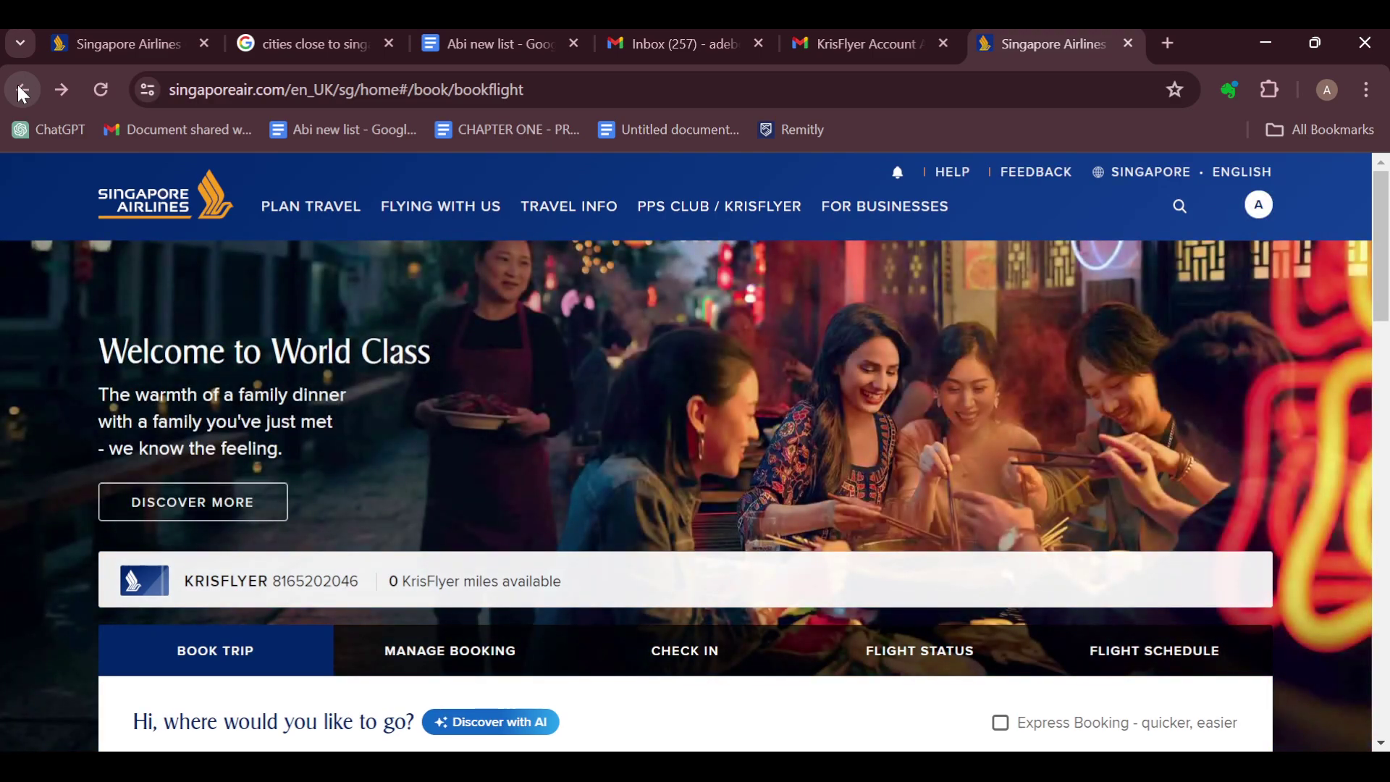
left_click_drag(188, 584, 379, 599)
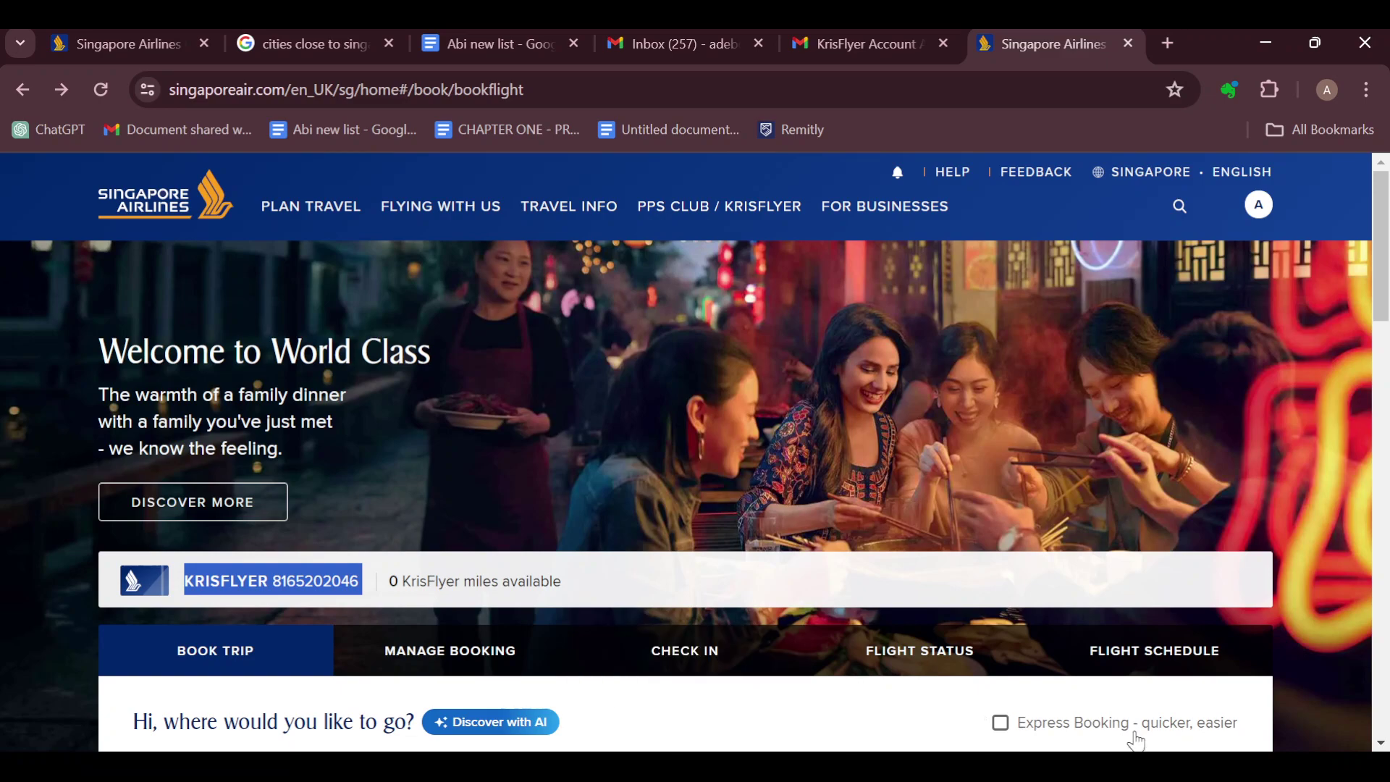
key("alt+Tab")
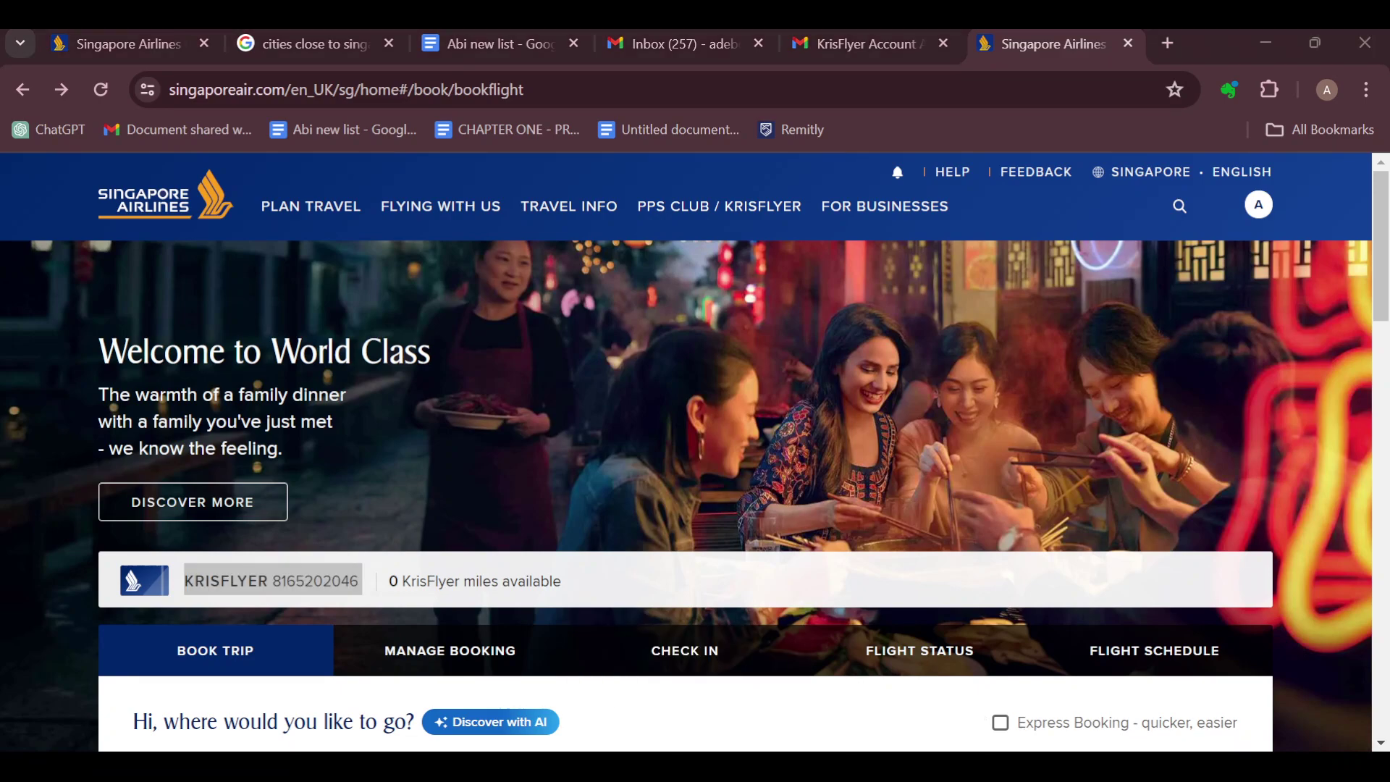
left_click(766, 608)
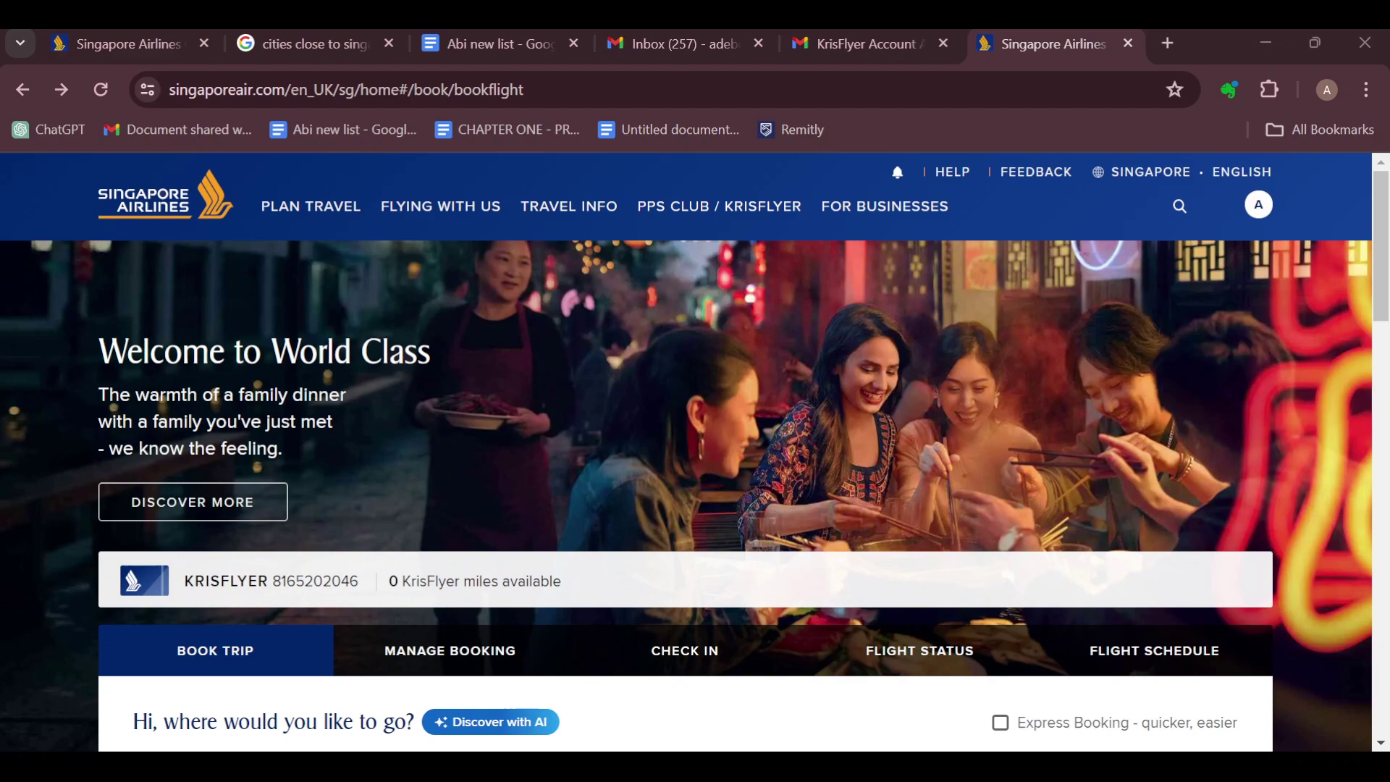
left_click(837, 574)
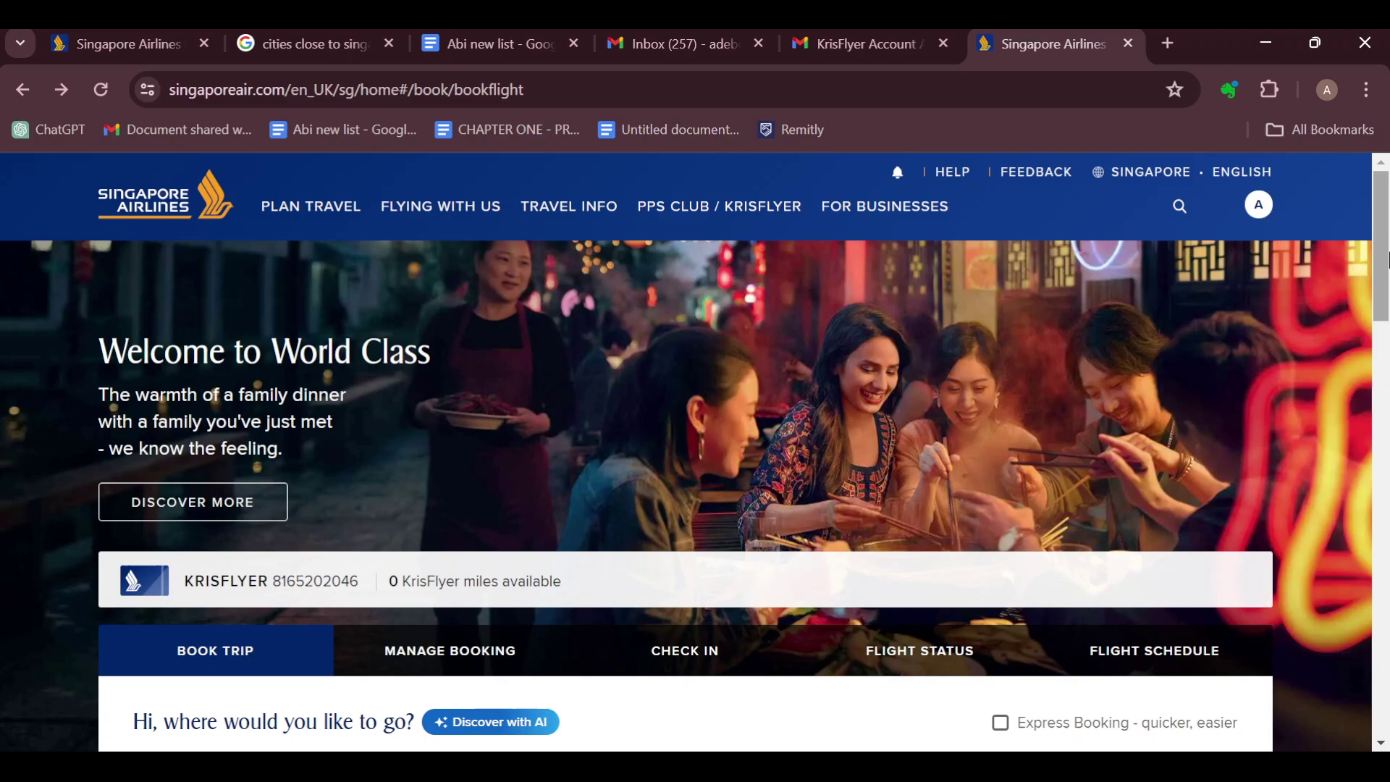
left_click(1258, 207)
left_click(1189, 424)
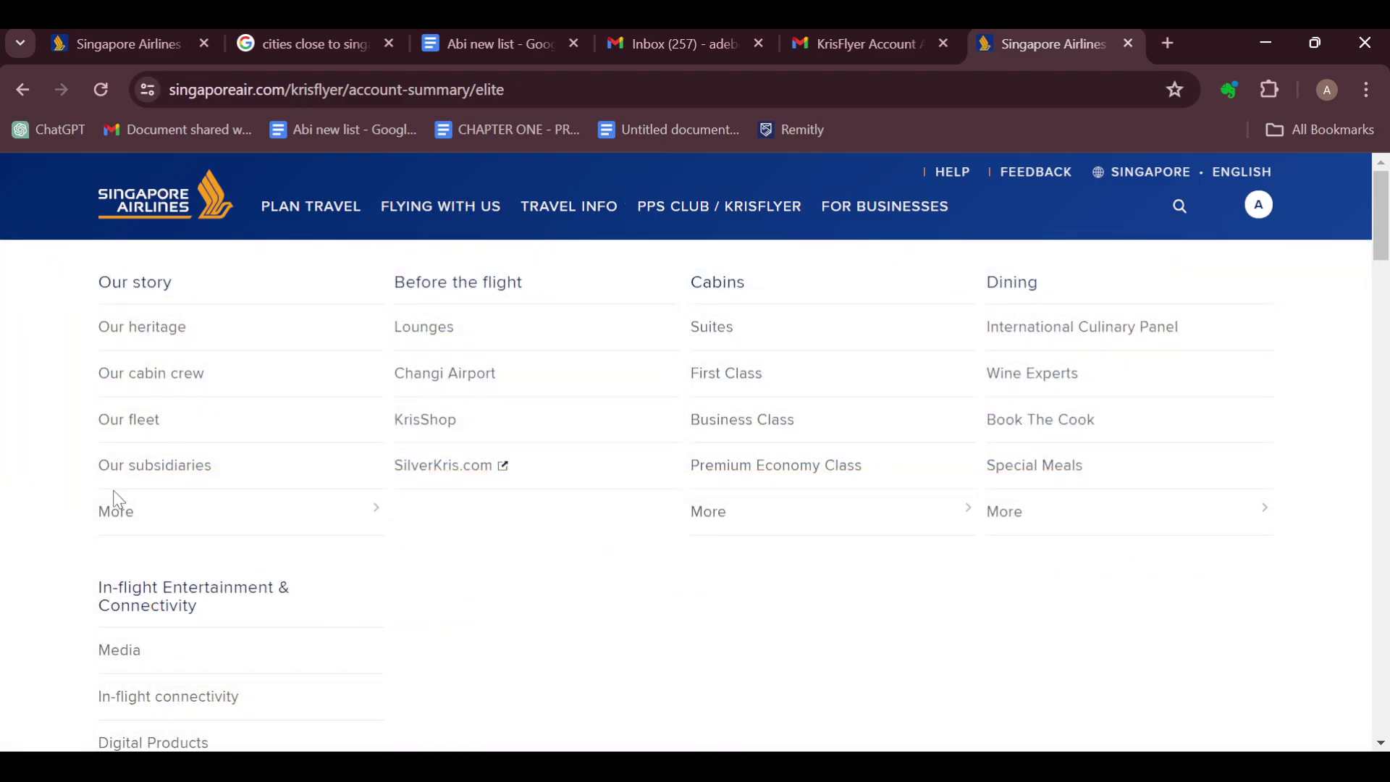
scroll(347, 543, "down", 4)
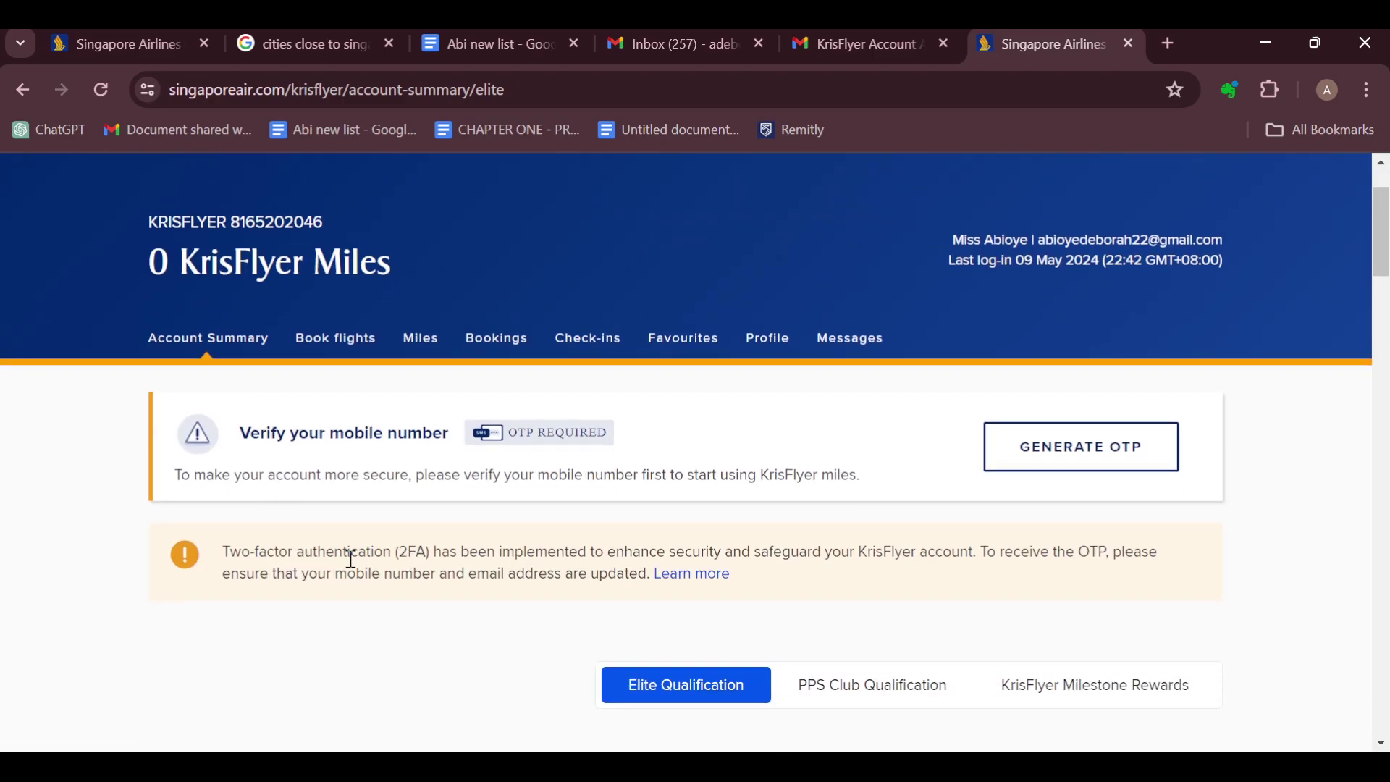
scroll(757, 550, "down", 3)
scroll(918, 384, "up", 3)
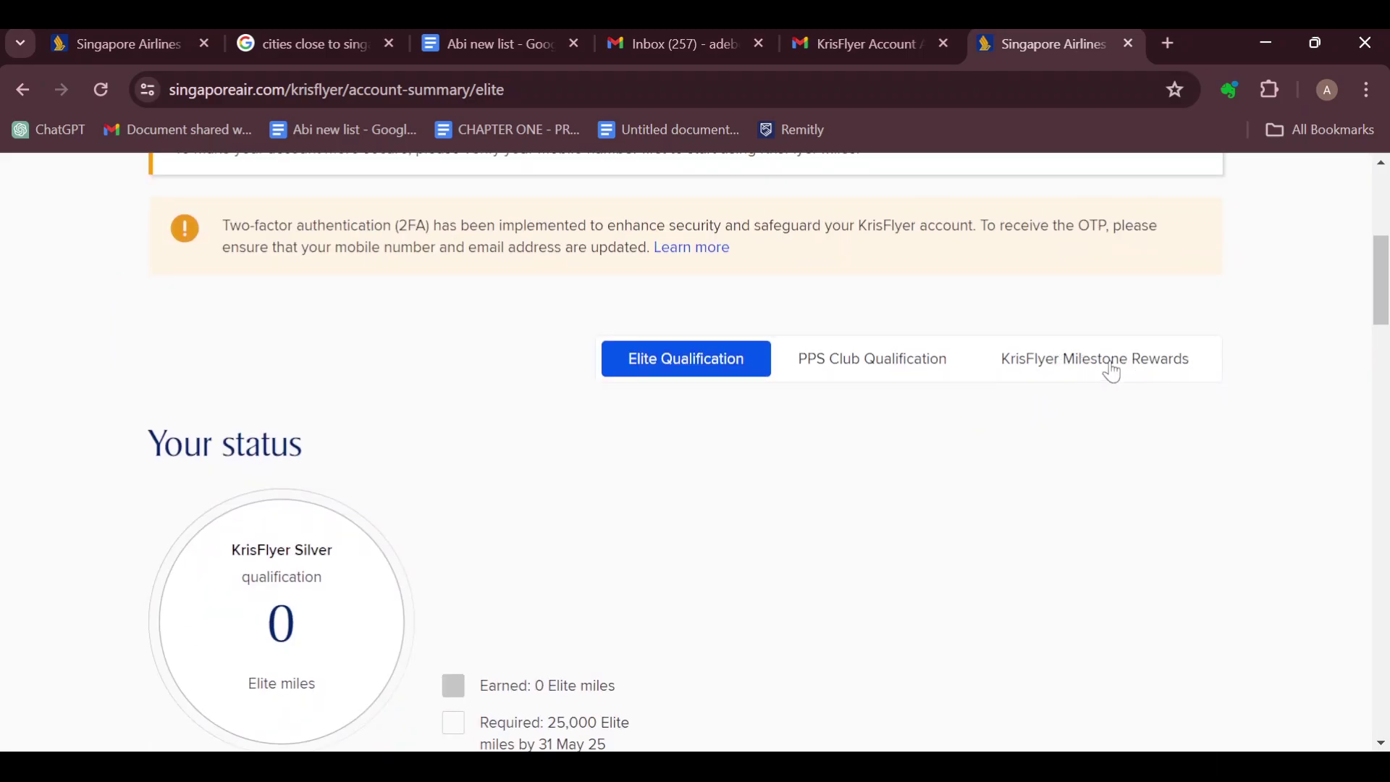
scroll(977, 435, "down", 4)
scroll(872, 651, "down", 2)
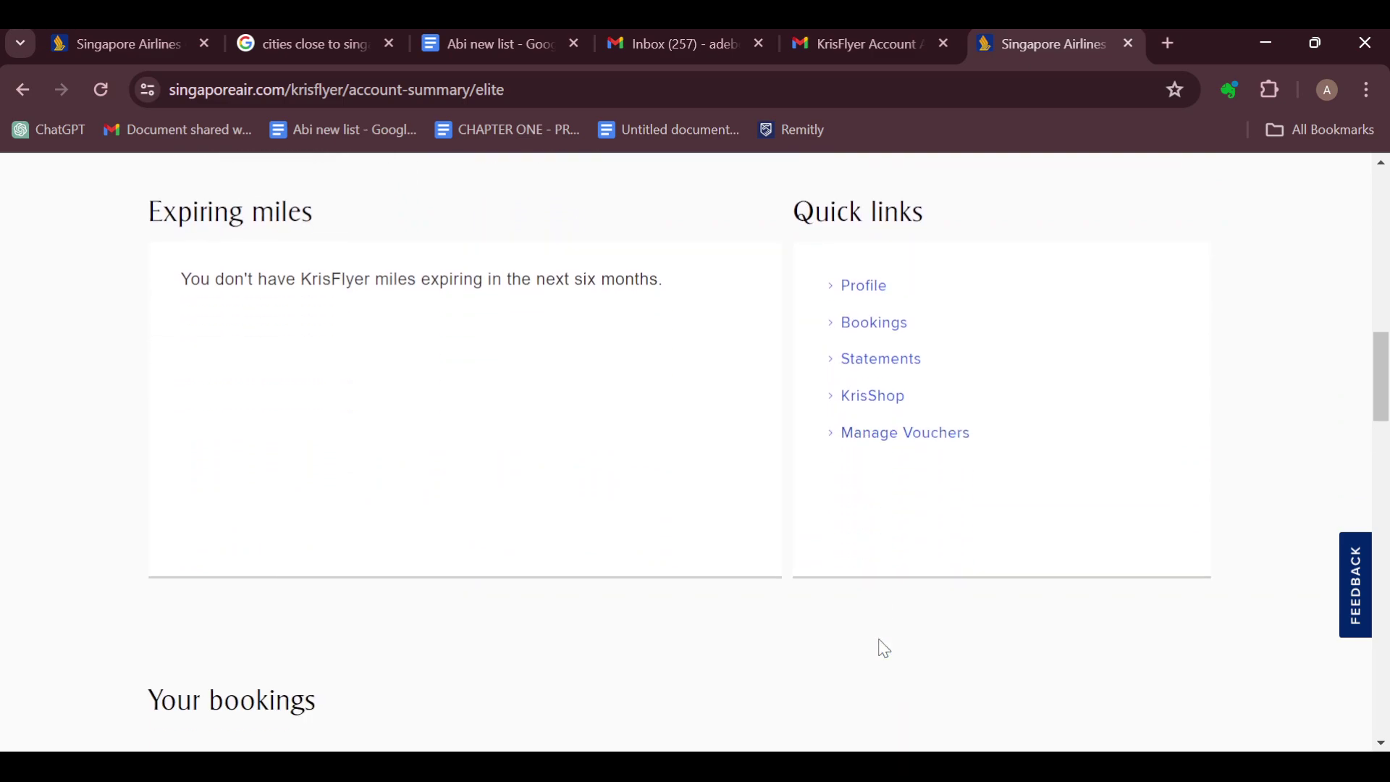
scroll(878, 645, "down", 3)
scroll(822, 420, "down", 2)
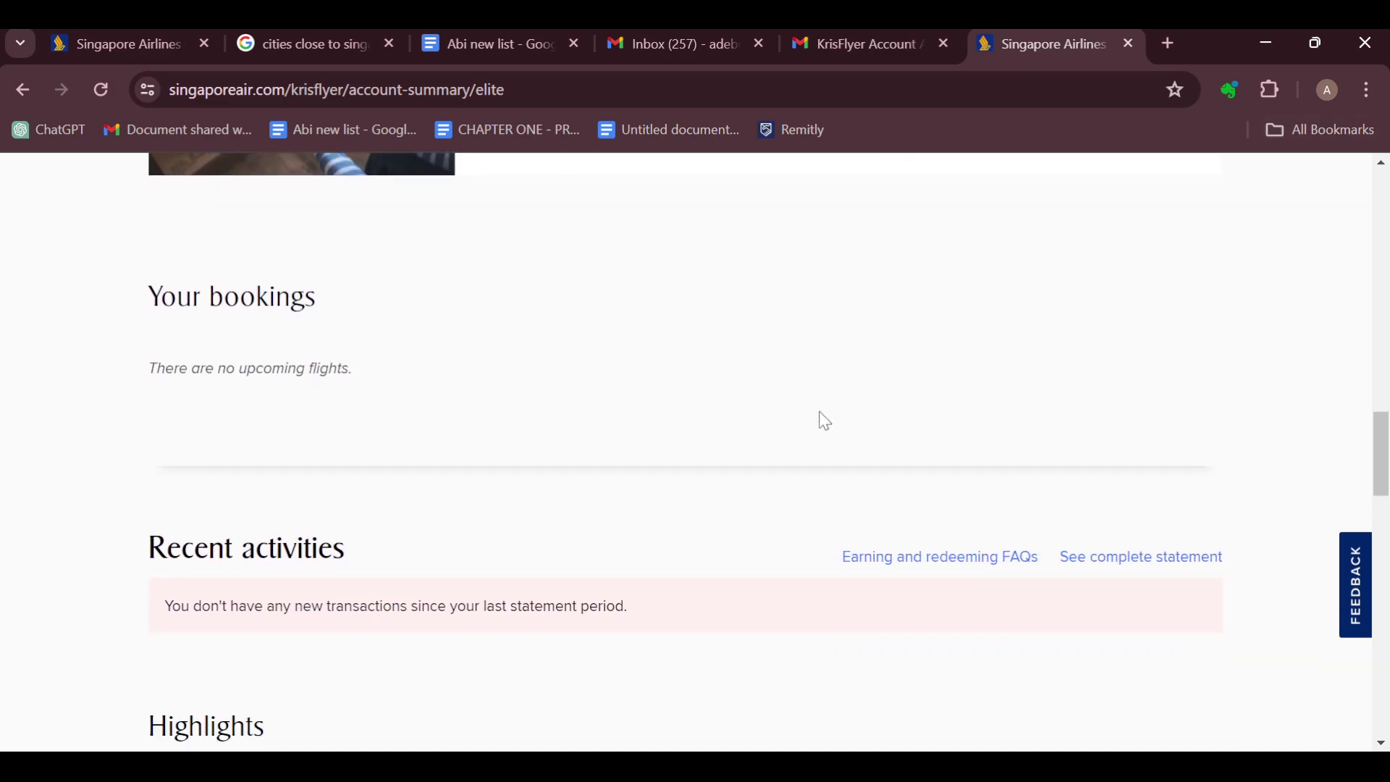
scroll(574, 467, "down", 1)
scroll(573, 467, "down", 2)
scroll(797, 590, "down", 2)
scroll(754, 544, "up", 4)
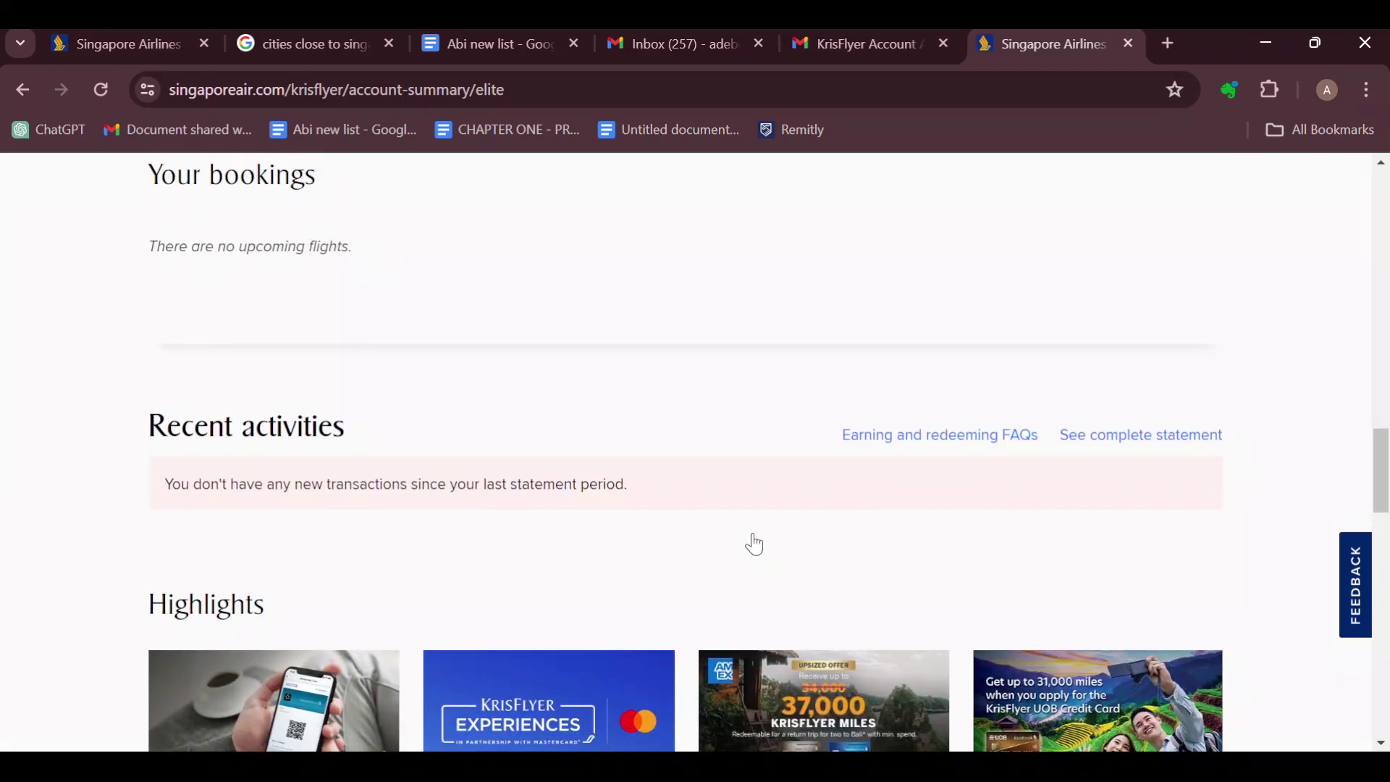
scroll(760, 519, "up", 4)
scroll(760, 518, "up", 5)
scroll(760, 520, "up", 3)
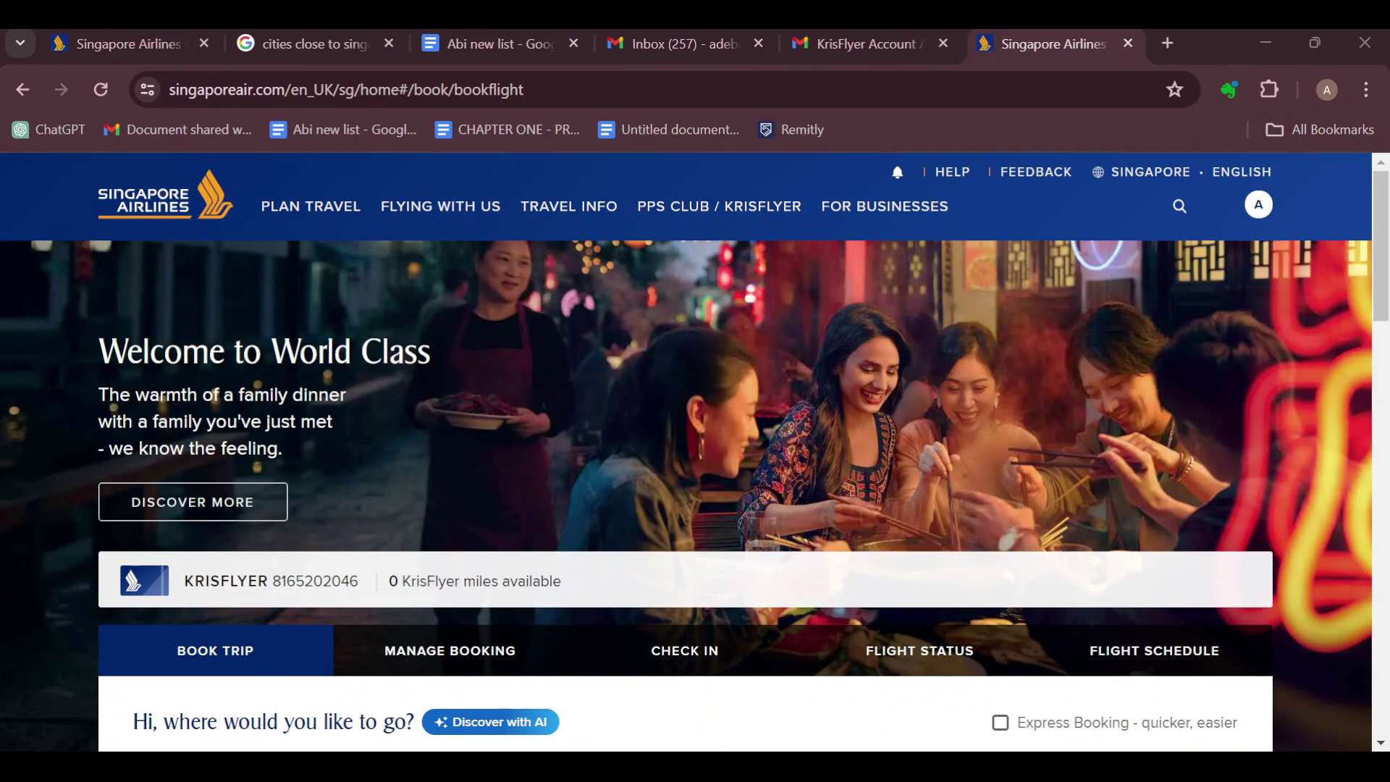
scroll(695, 452, "down", 2)
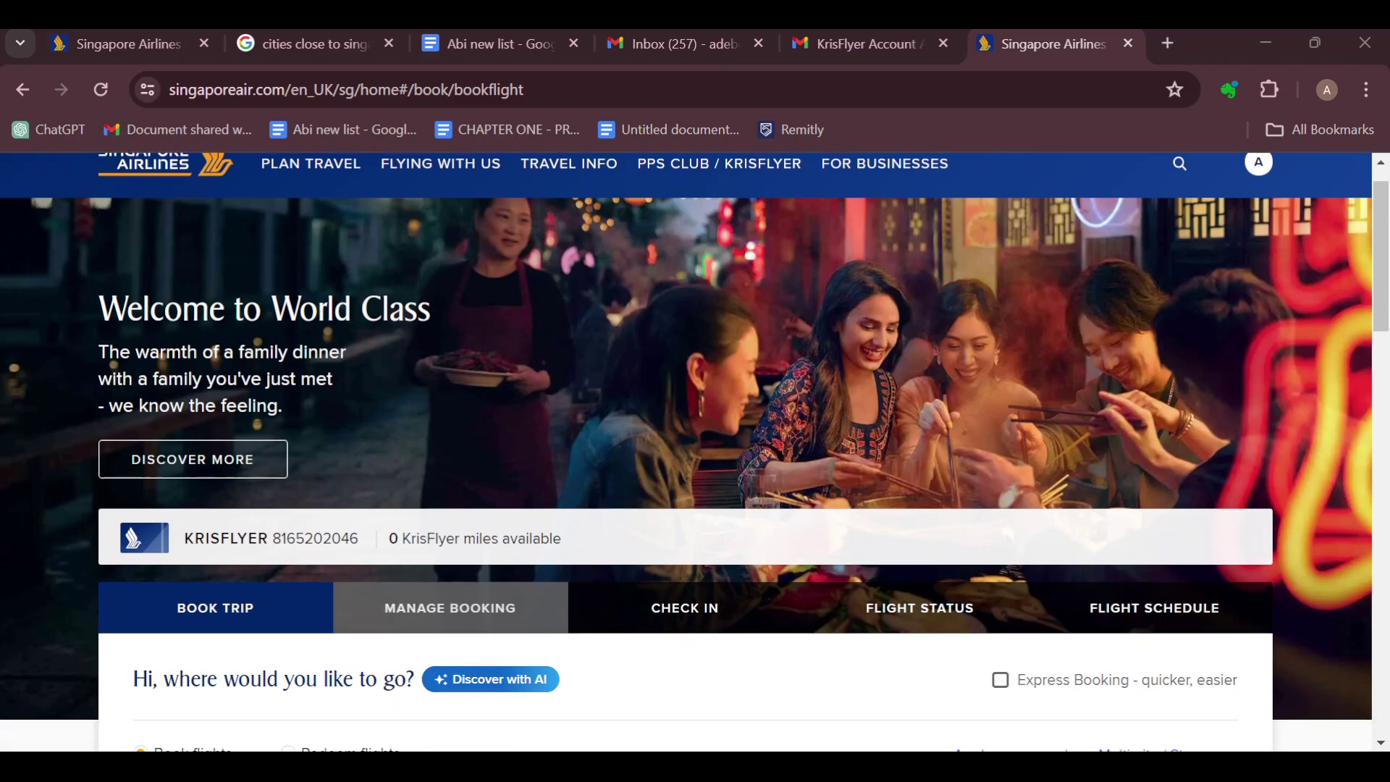
scroll(695, 452, "down", 1)
scroll(695, 451, "down", 1)
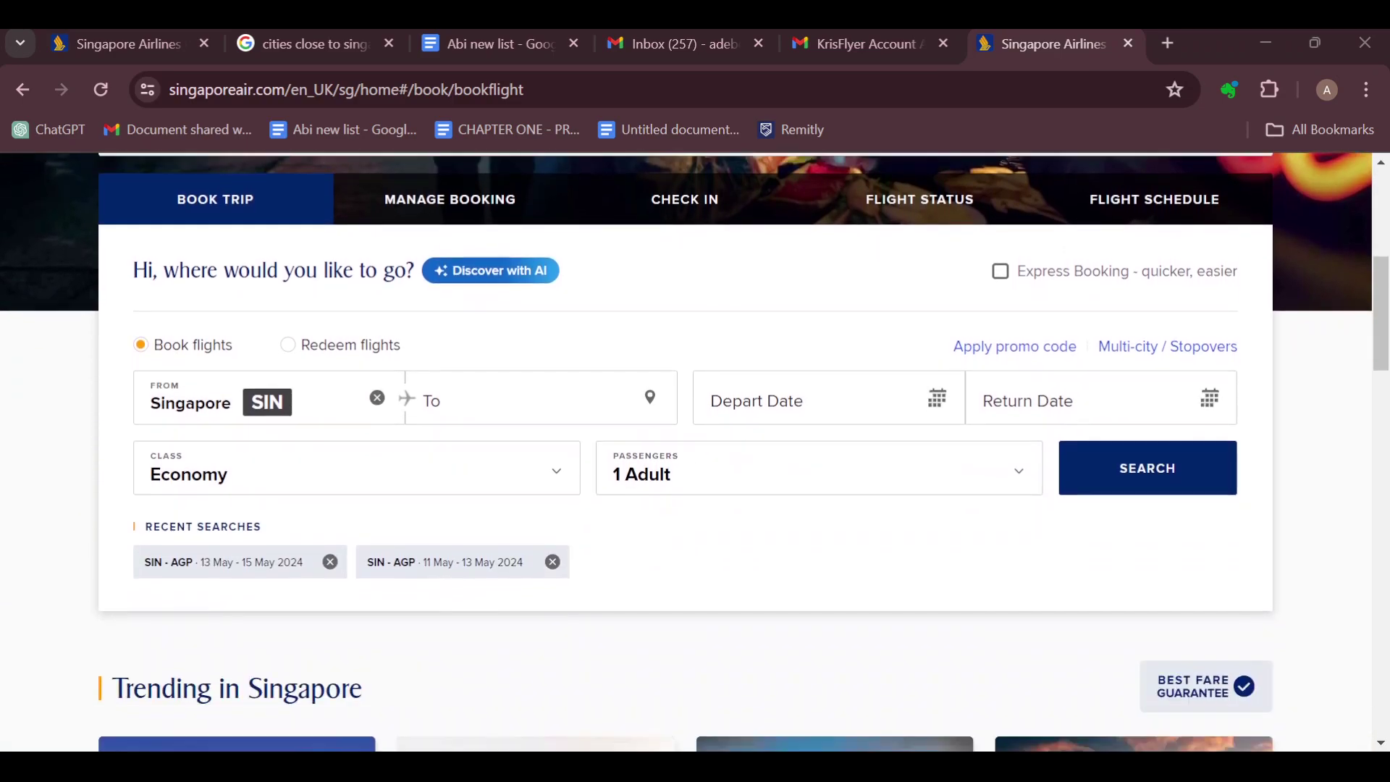
scroll(694, 451, "down", 2)
scroll(695, 452, "down", 4)
scroll(695, 451, "down", 3)
scroll(695, 453, "down", 3)
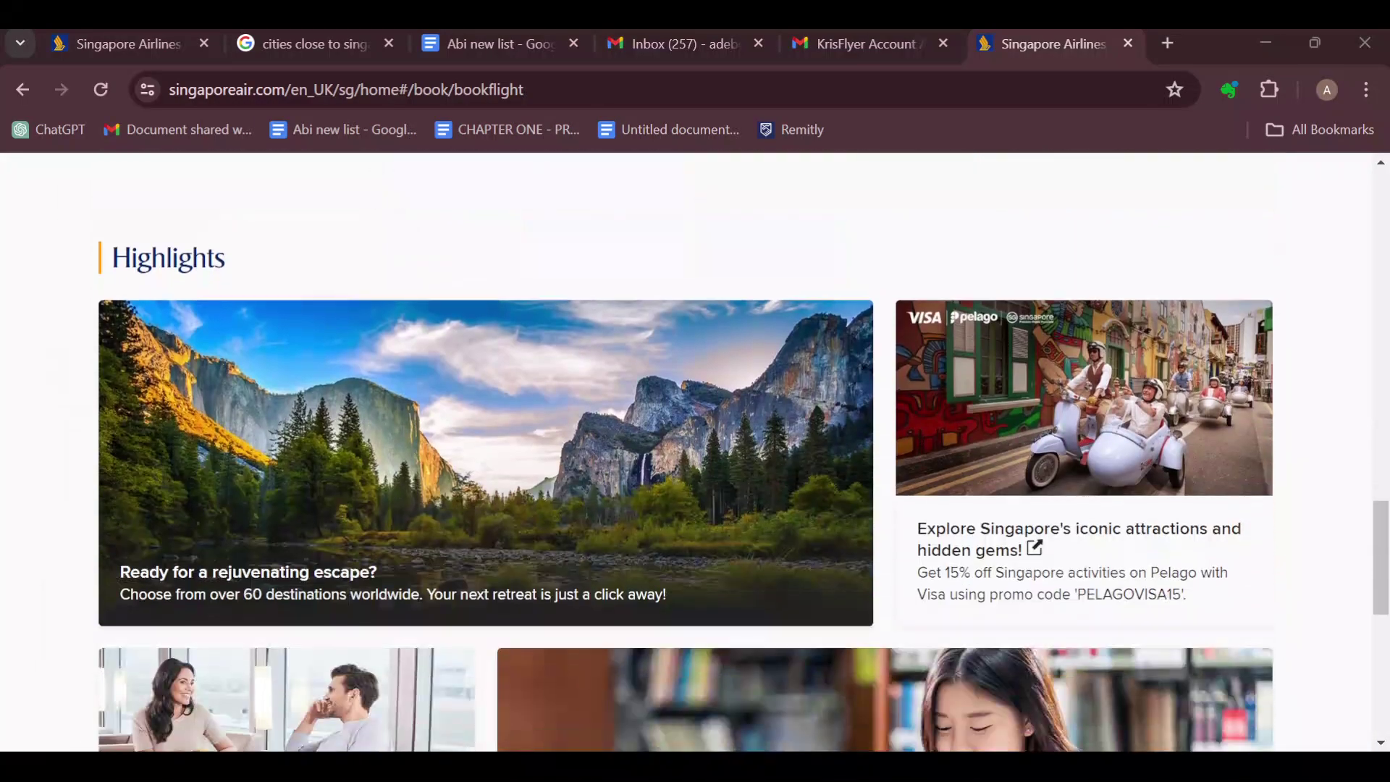
scroll(695, 453, "down", 1)
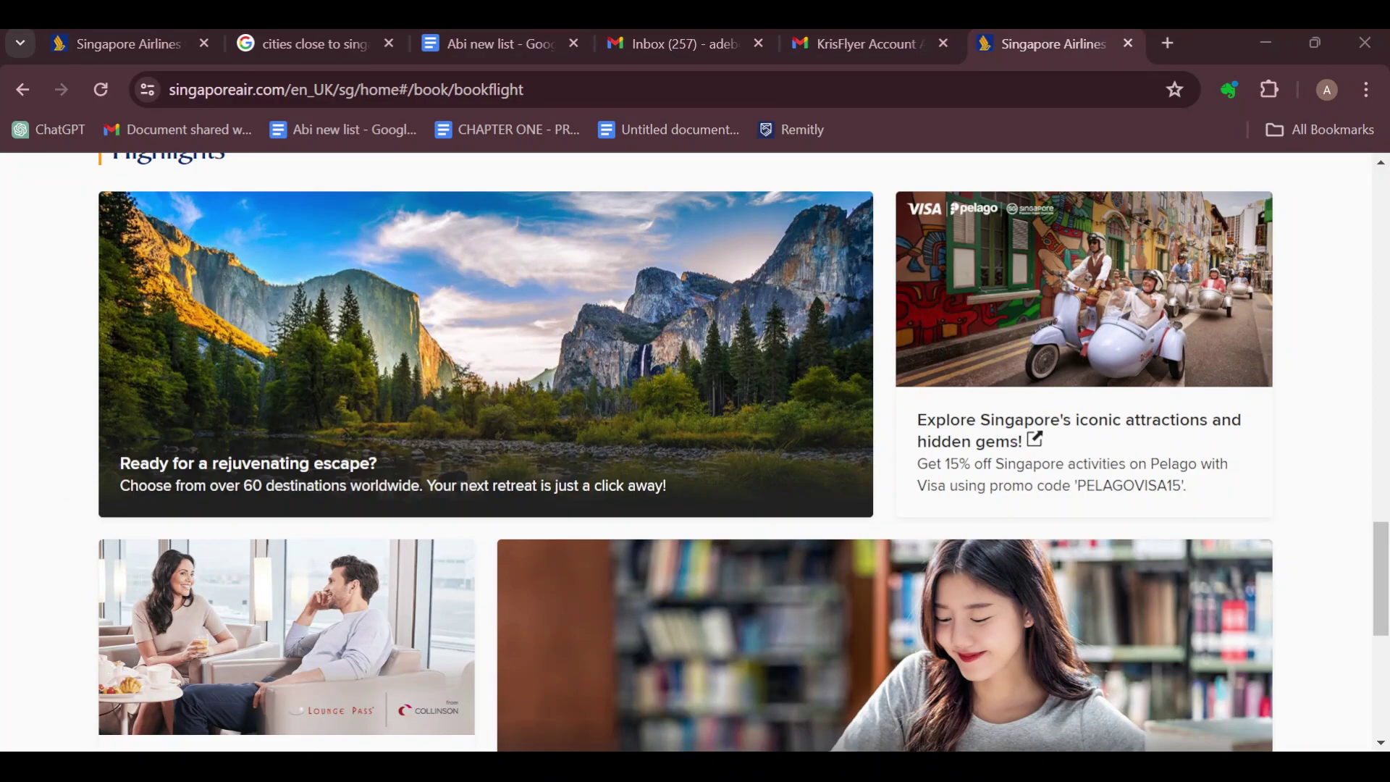
scroll(694, 452, "down", 1)
scroll(695, 451, "down", 1)
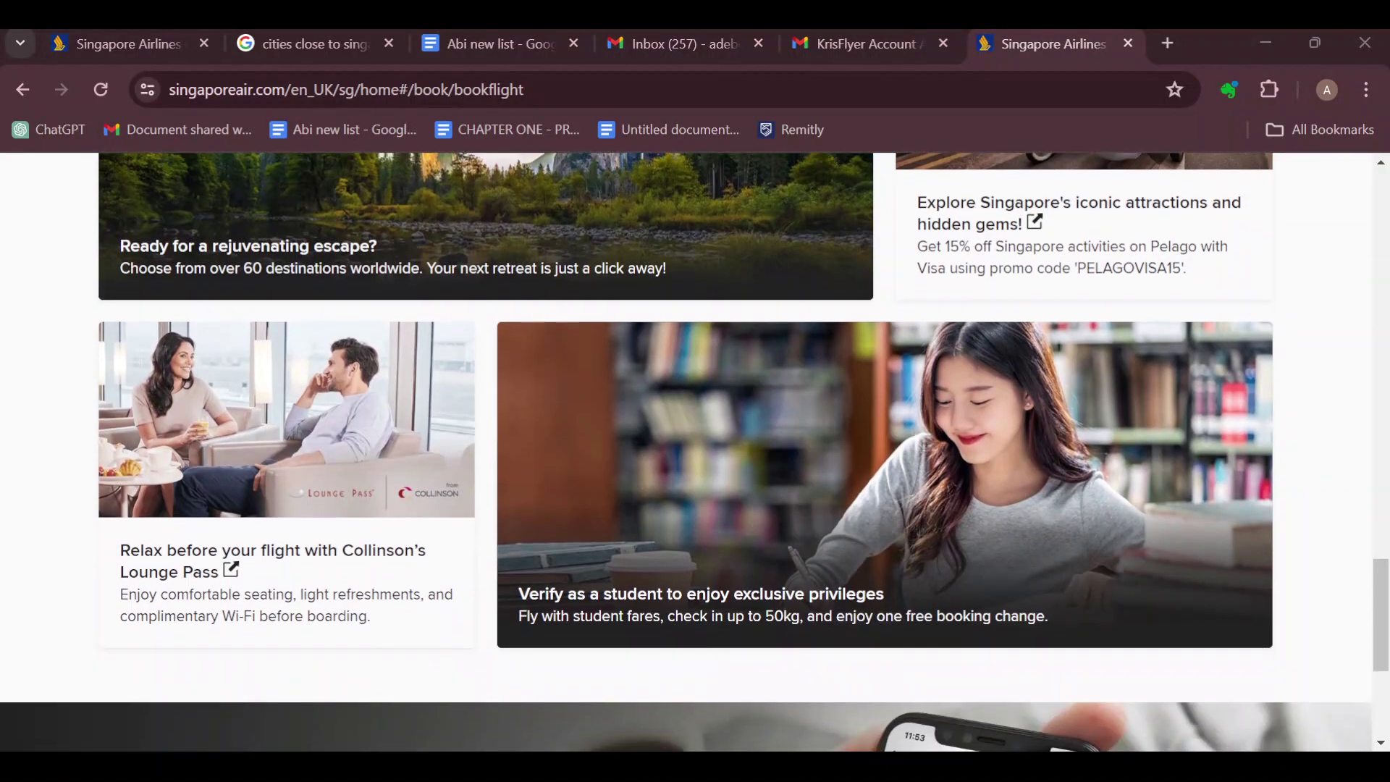
scroll(695, 452, "up", 1)
scroll(695, 452, "up", 3)
scroll(695, 451, "up", 3)
scroll(695, 451, "up", 3)
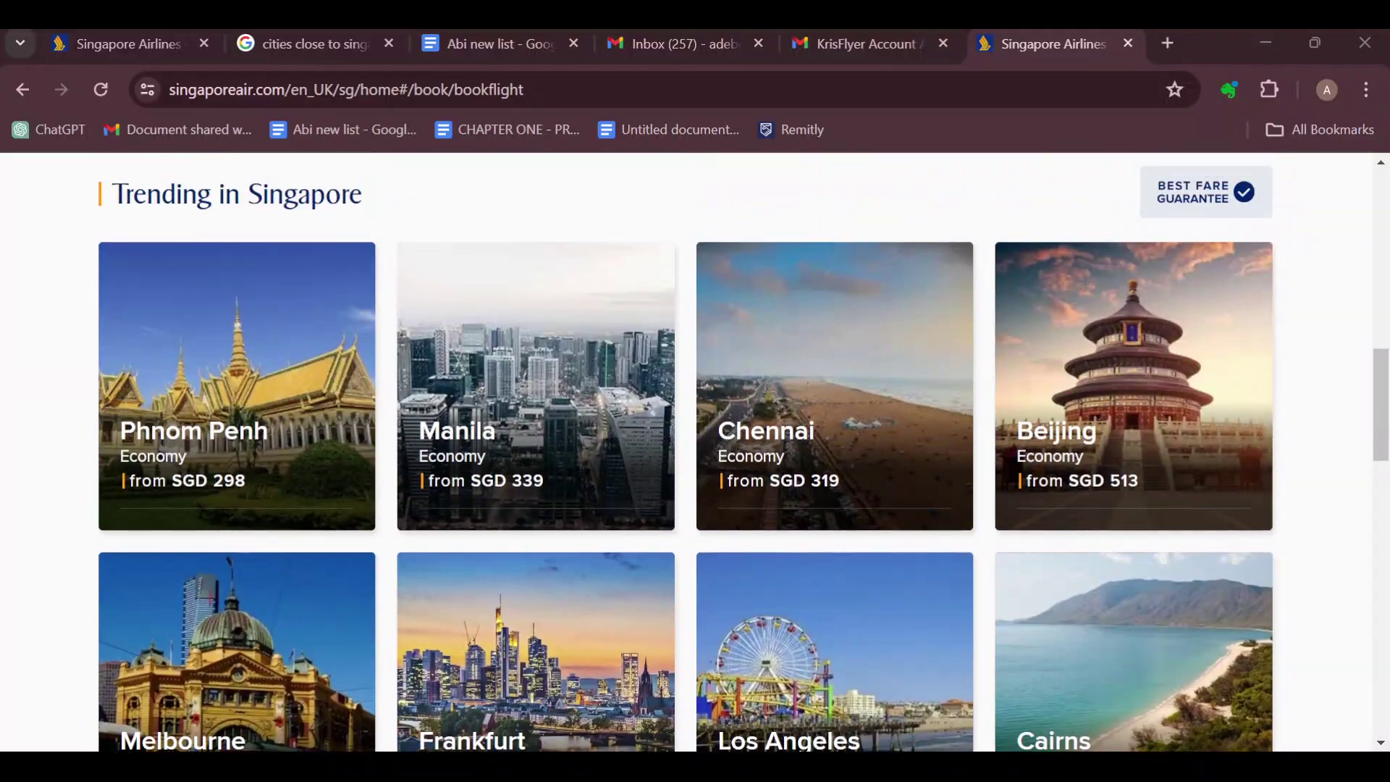
scroll(695, 452, "up", 4)
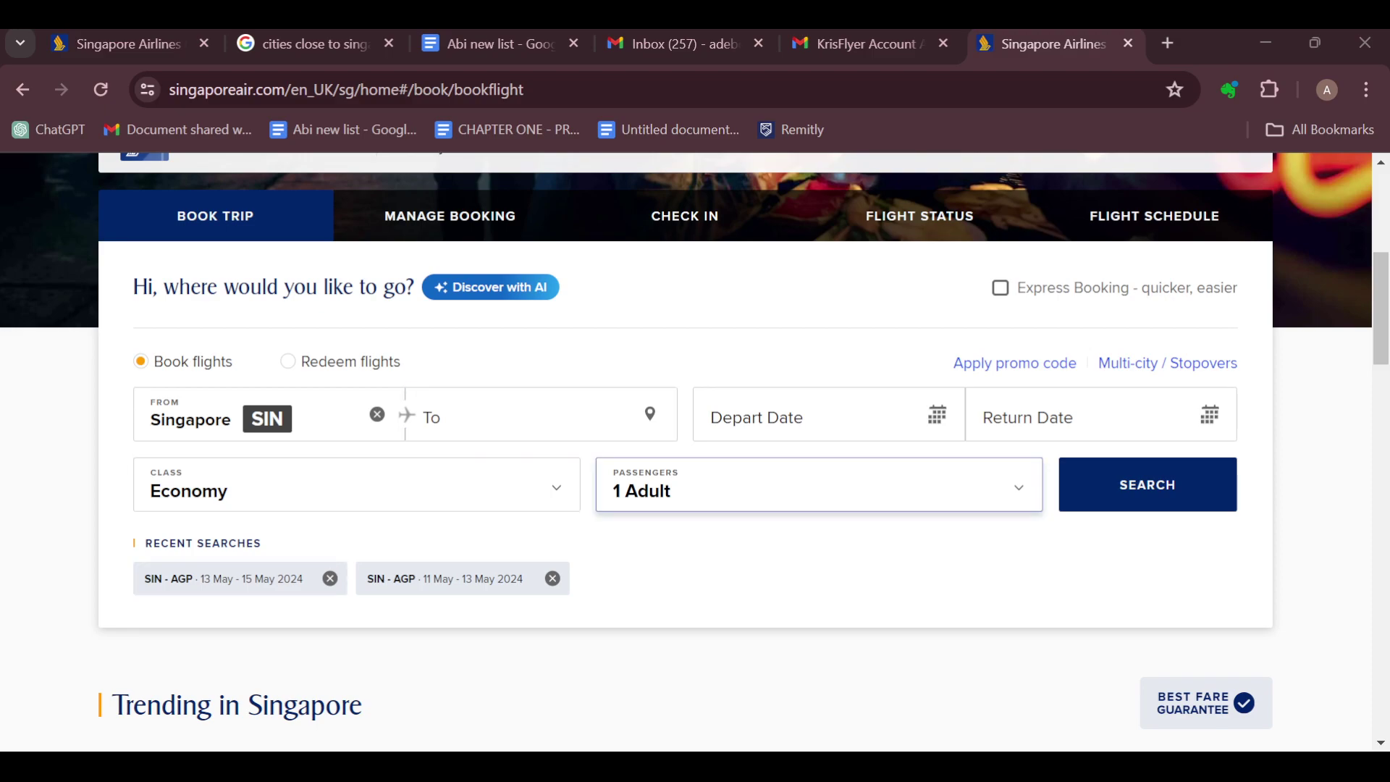
scroll(359, 456, "down", 1)
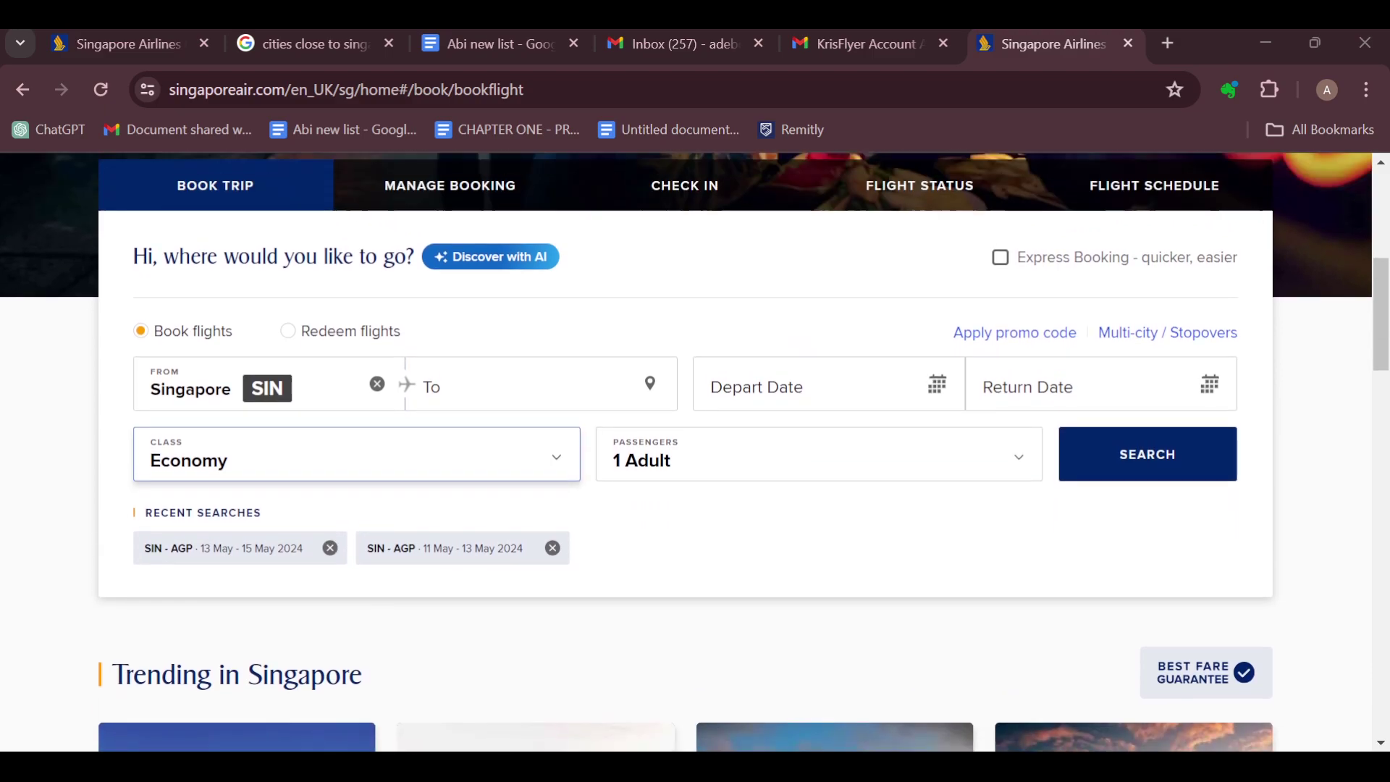
scroll(359, 456, "up", 5)
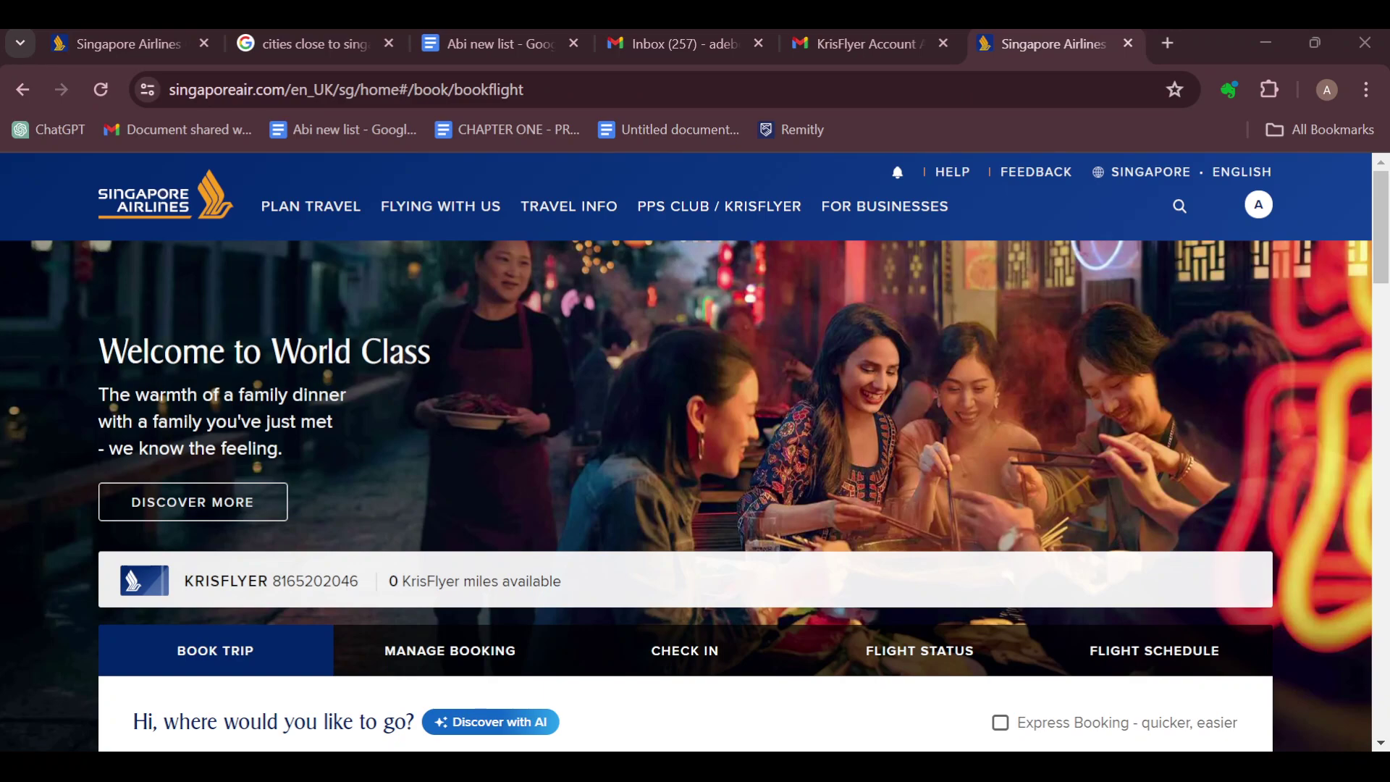
scroll(696, 452, "down", 1)
scroll(696, 451, "down", 2)
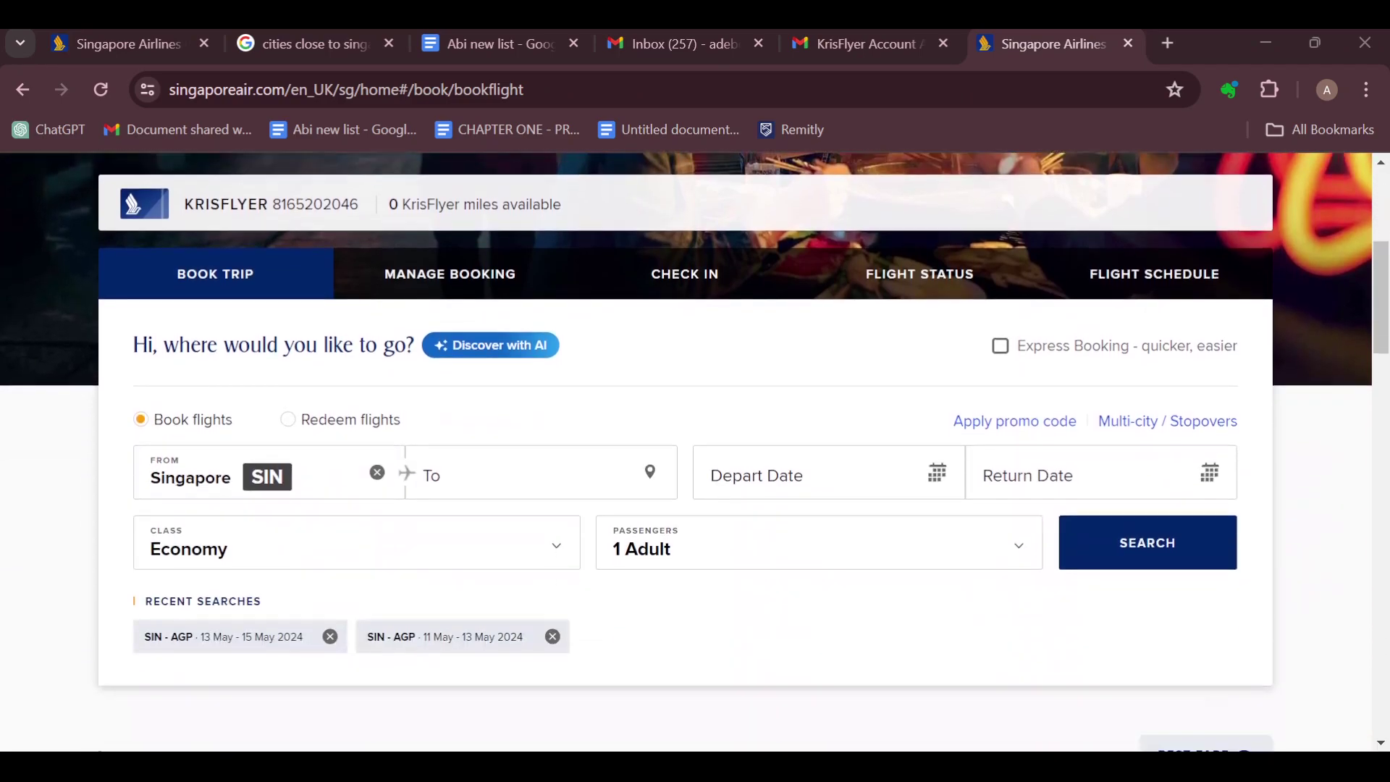
scroll(695, 451, "down", 1)
scroll(695, 452, "down", 3)
scroll(532, 434, "down", 1)
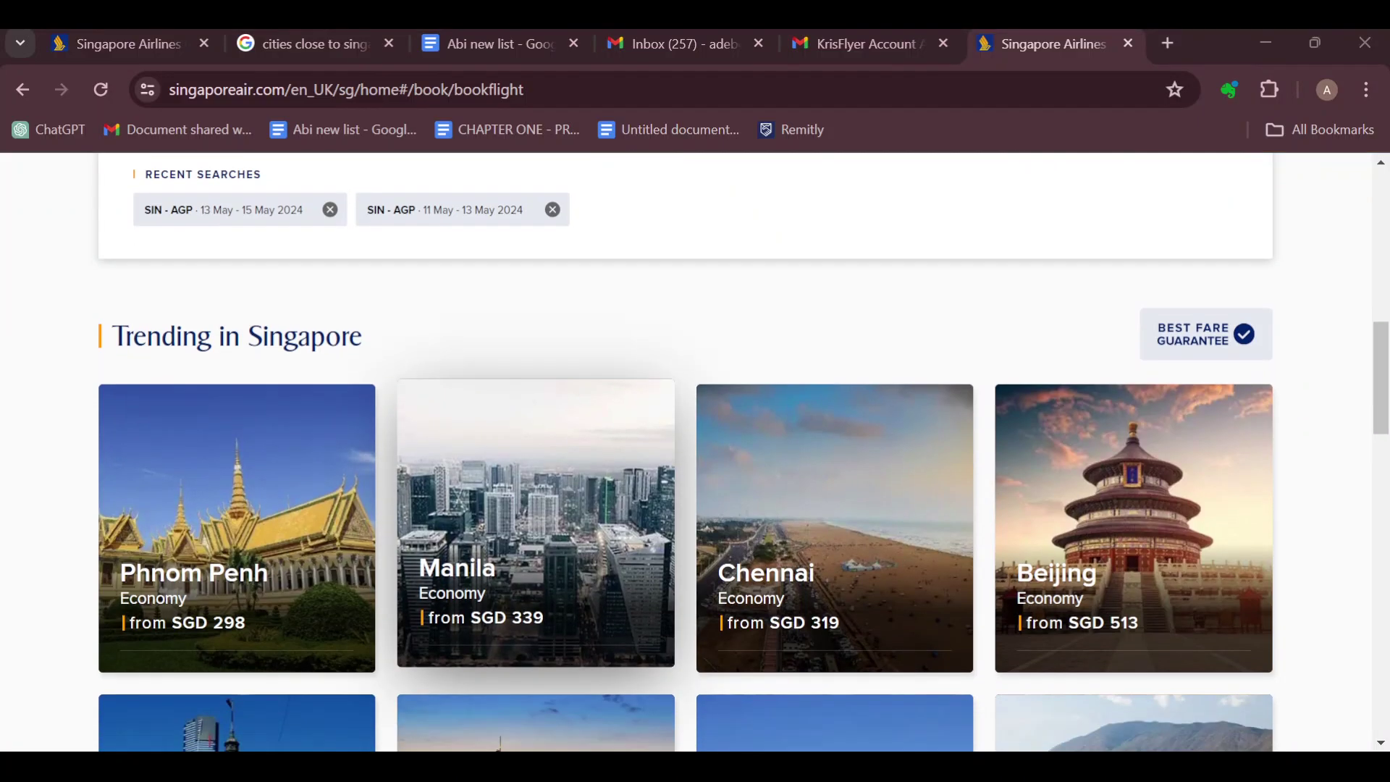
scroll(533, 434, "down", 2)
scroll(532, 434, "down", 2)
scroll(533, 434, "down", 2)
scroll(695, 452, "down", 1)
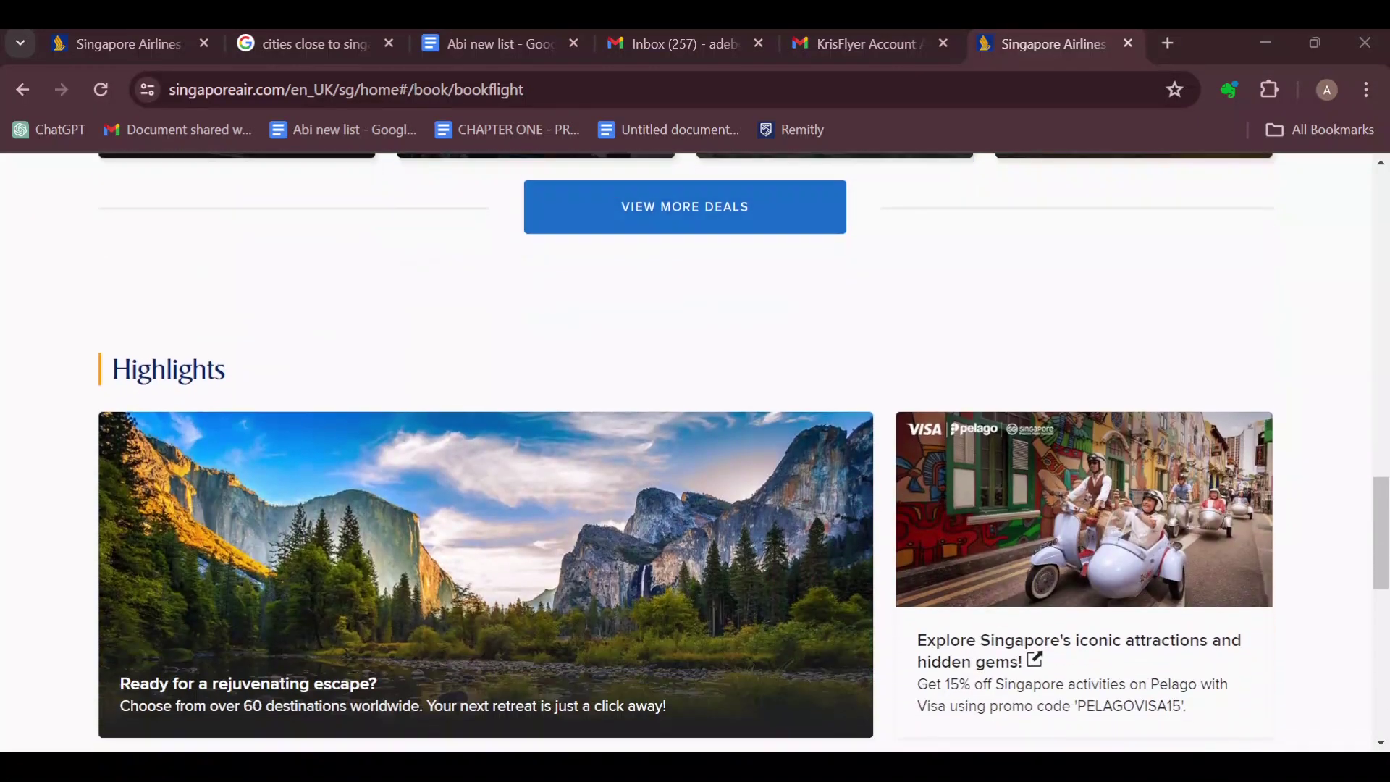
scroll(695, 452, "up", 2)
scroll(695, 452, "up", 3)
scroll(535, 434, "up", 4)
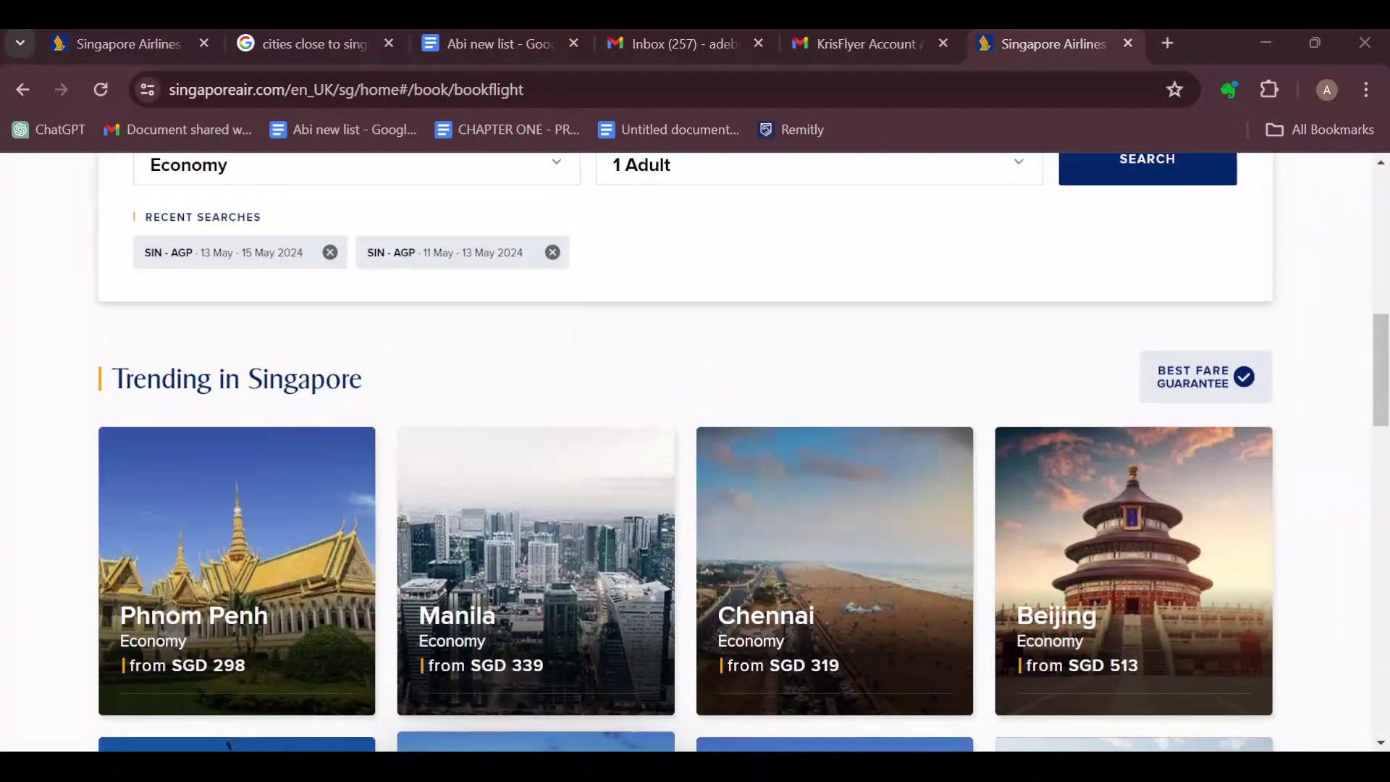
scroll(536, 434, "up", 5)
scroll(535, 435, "up", 2)
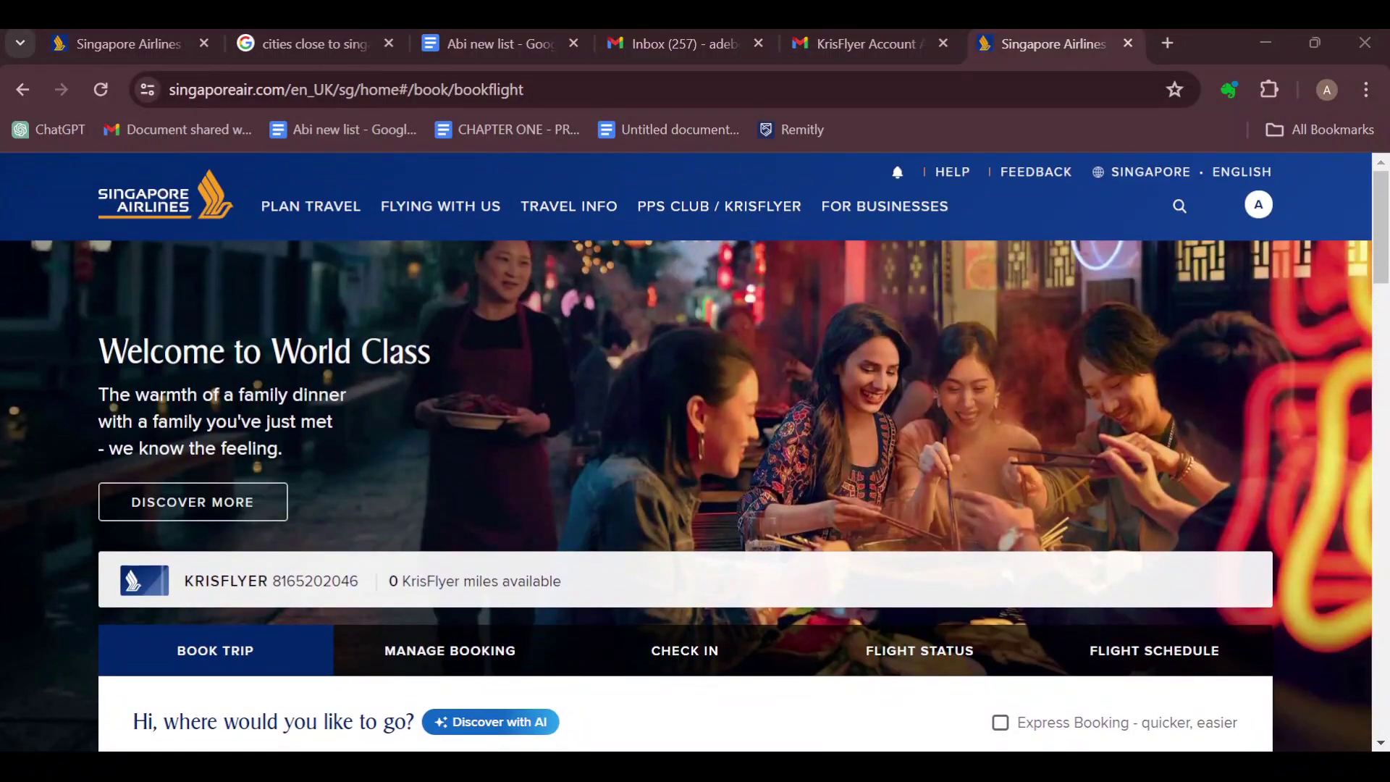
scroll(695, 453, "down", 3)
scroll(695, 452, "up", 2)
scroll(696, 451, "up", 1)
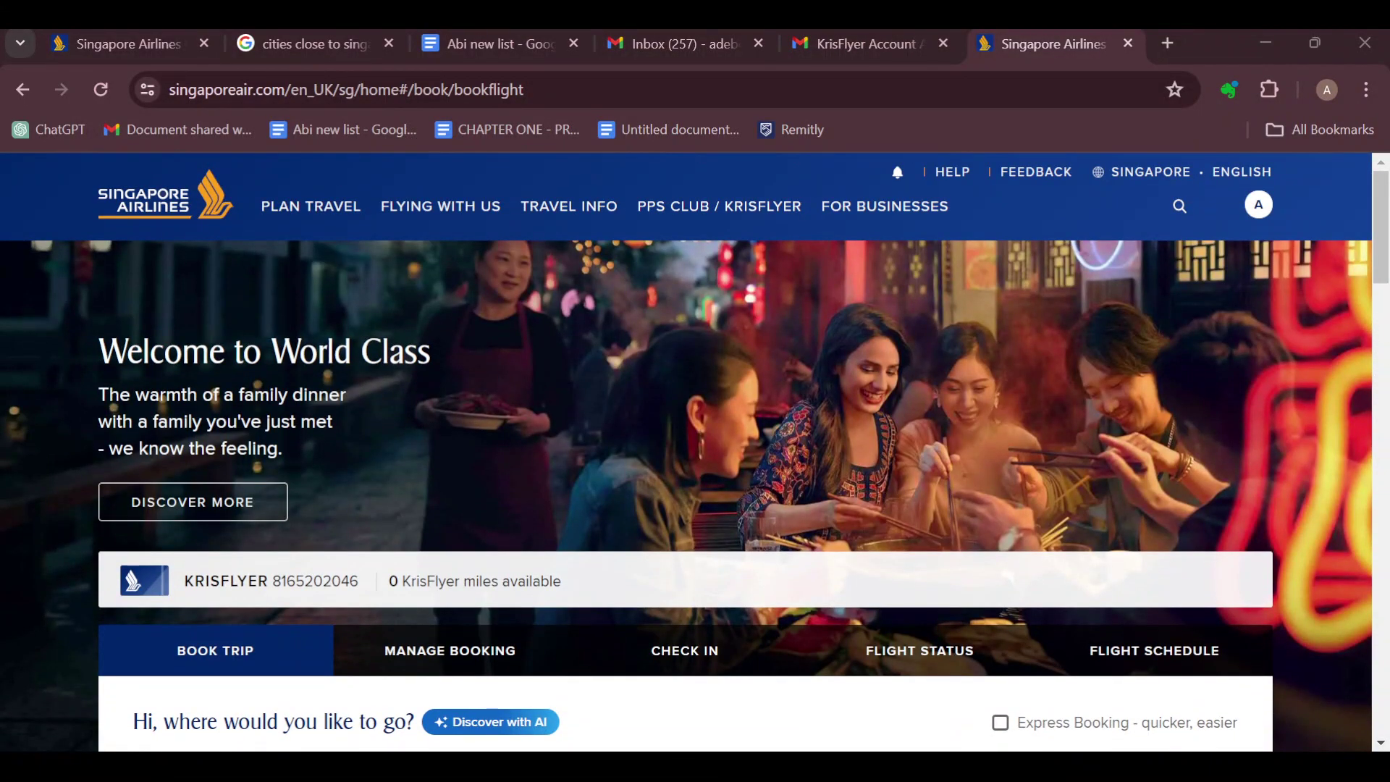